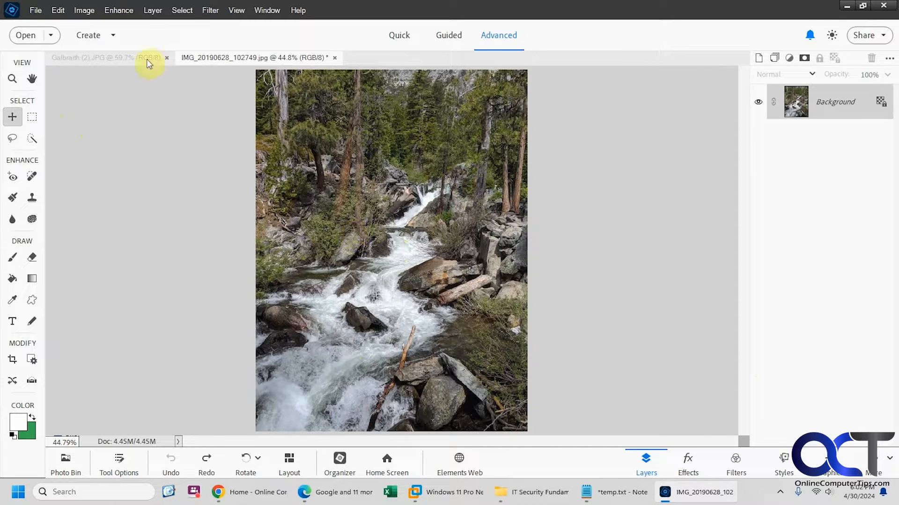
Open Moving Elements and manually paint a selection over the rushing stream, enlarging the brush size to 56 after the first stroke
click(118, 13)
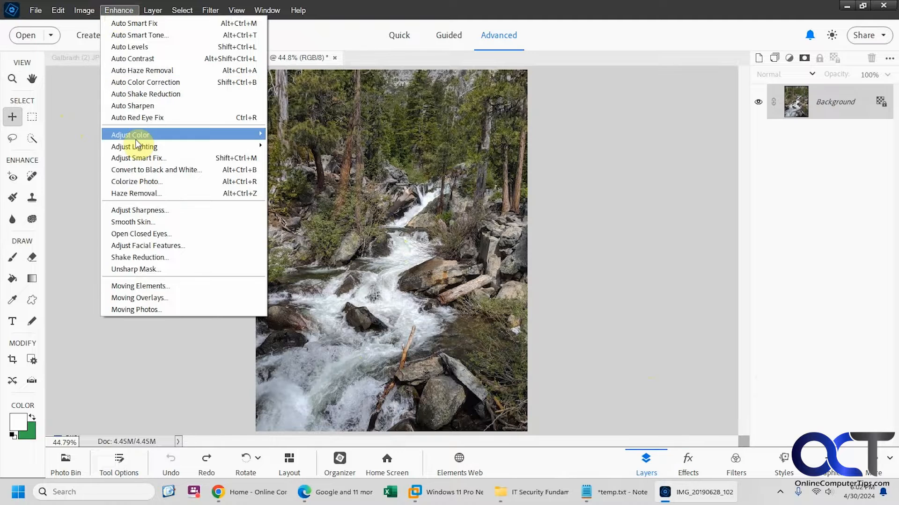
click(148, 287)
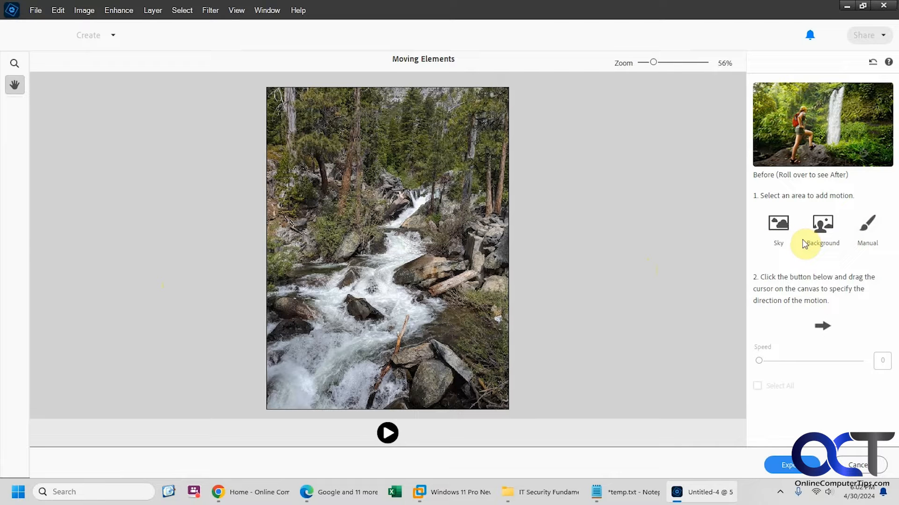
click(869, 231)
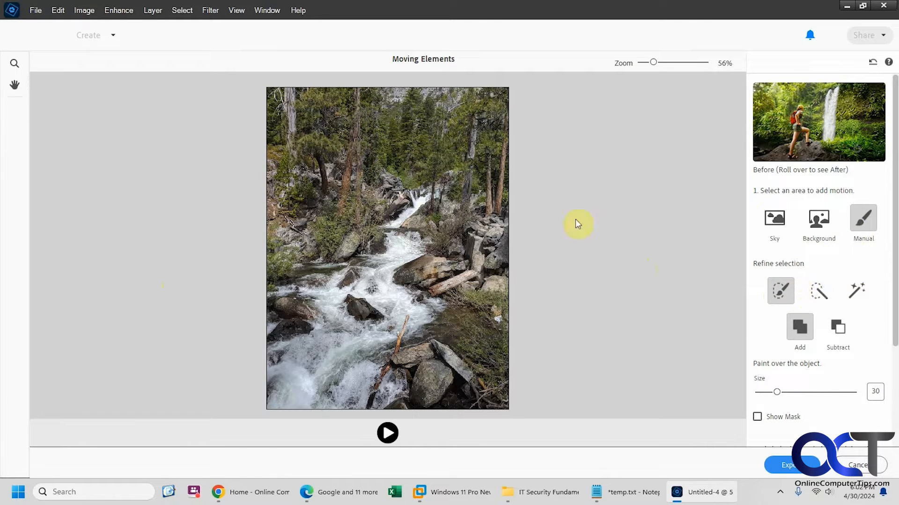
mouse_move(416, 205)
mouse_down()
mouse_move(381, 226)
mouse_move(386, 248)
mouse_move(371, 259)
mouse_move(309, 262)
mouse_move(296, 277)
mouse_move(305, 291)
mouse_move(328, 279)
mouse_move(305, 291)
mouse_up()
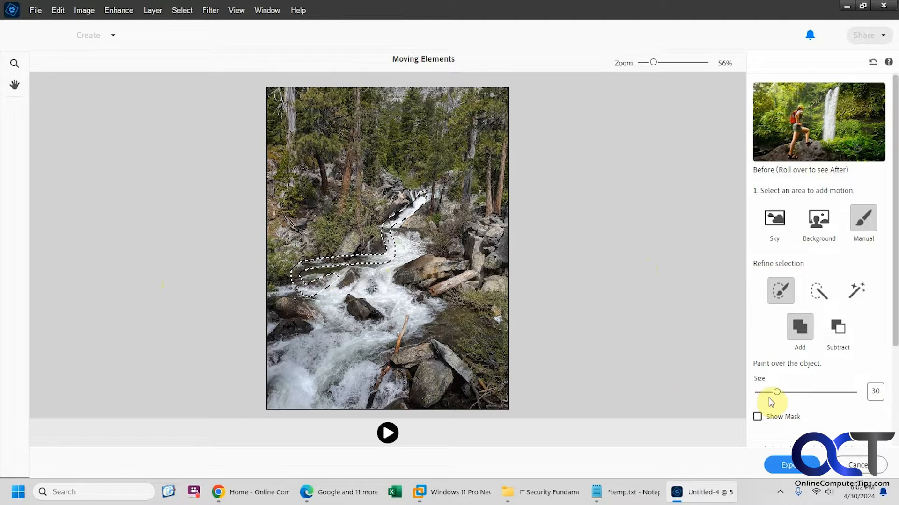
drag(777, 392, 793, 393)
mouse_move(317, 283)
mouse_down()
mouse_move(339, 271)
mouse_move(275, 289)
mouse_move(266, 365)
mouse_move(279, 404)
mouse_move(391, 399)
mouse_move(401, 384)
mouse_move(373, 357)
mouse_move(413, 341)
mouse_move(435, 315)
mouse_move(391, 294)
mouse_move(391, 274)
mouse_move(414, 247)
mouse_move(393, 247)
mouse_move(393, 234)
mouse_move(384, 255)
mouse_move(345, 279)
mouse_move(398, 314)
mouse_move(379, 275)
mouse_move(398, 309)
mouse_move(391, 327)
mouse_move(344, 326)
mouse_move(334, 286)
mouse_move(321, 291)
mouse_move(328, 332)
mouse_move(277, 361)
mouse_move(281, 384)
mouse_move(300, 398)
mouse_move(389, 387)
mouse_move(362, 345)
mouse_move(373, 339)
mouse_move(352, 335)
mouse_move(293, 362)
mouse_move(296, 379)
mouse_move(321, 383)
mouse_move(349, 345)
mouse_move(310, 372)
mouse_move(345, 373)
mouse_move(345, 357)
mouse_move(417, 321)
mouse_move(345, 282)
mouse_move(375, 278)
mouse_move(383, 253)
mouse_up()
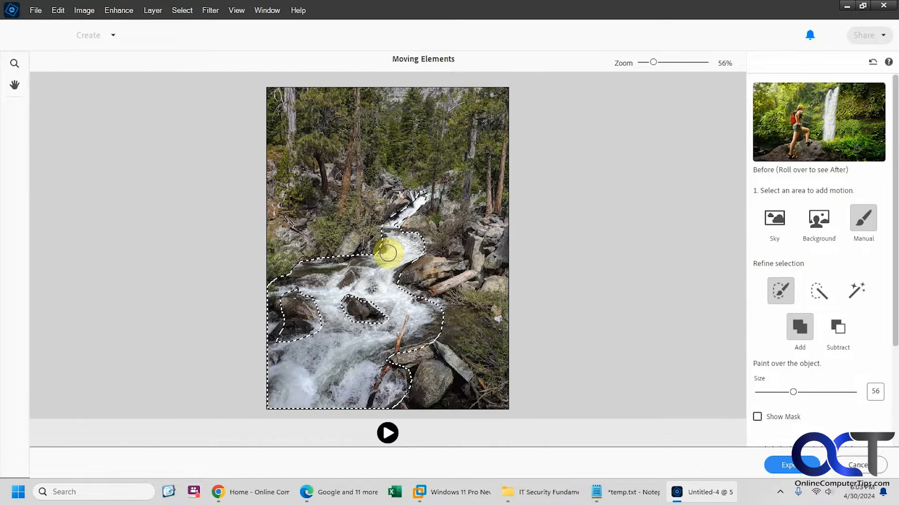
Refine the stream selection by subtracting the rocks and branch, reducing the brush to 12, and adding back missed water beside the branch
click(836, 328)
drag(793, 397, 776, 394)
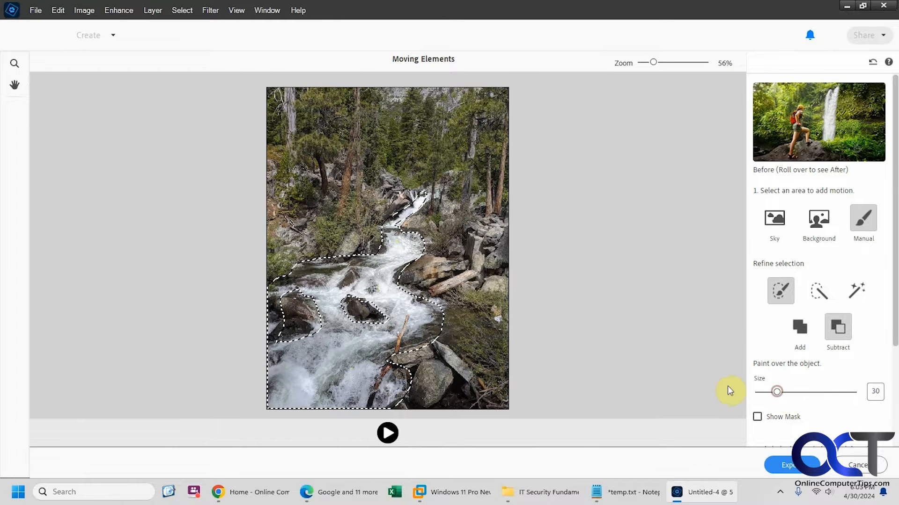
mouse_move(364, 303)
mouse_down()
mouse_move(399, 347)
mouse_move(476, 345)
mouse_up()
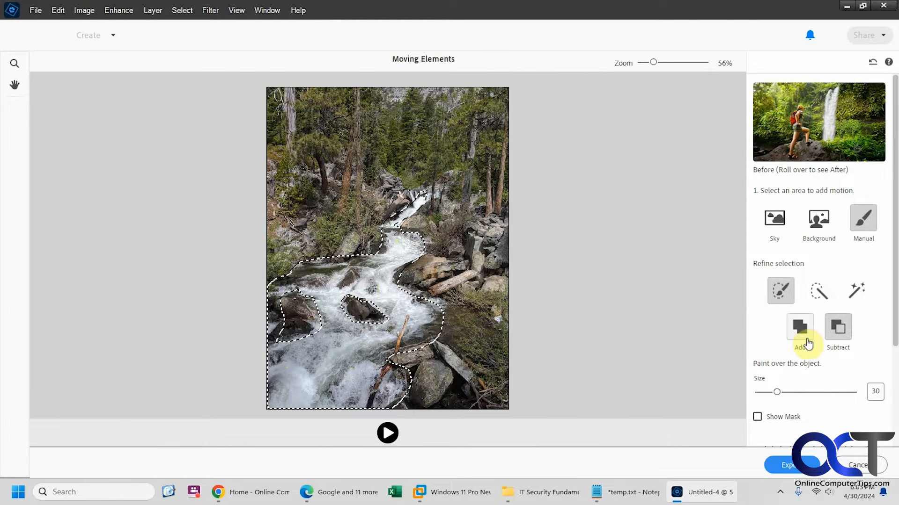
drag(779, 392, 765, 394)
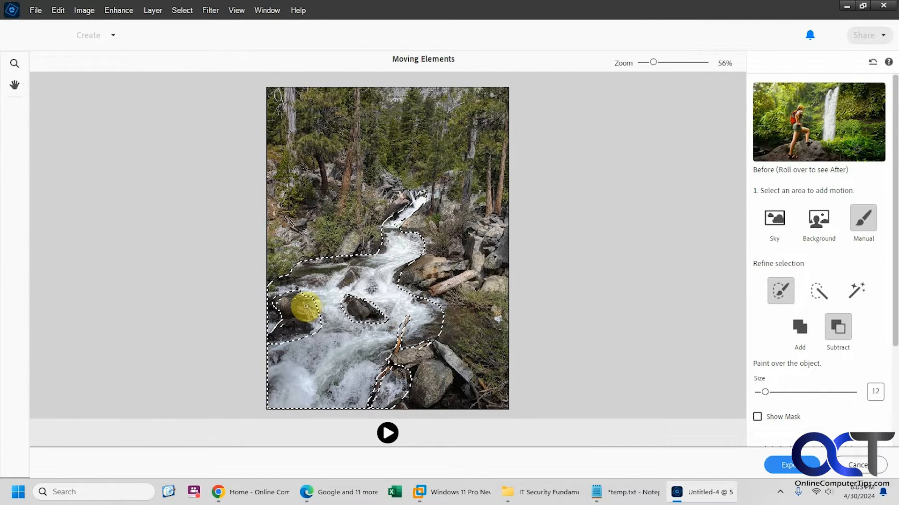
click(338, 285)
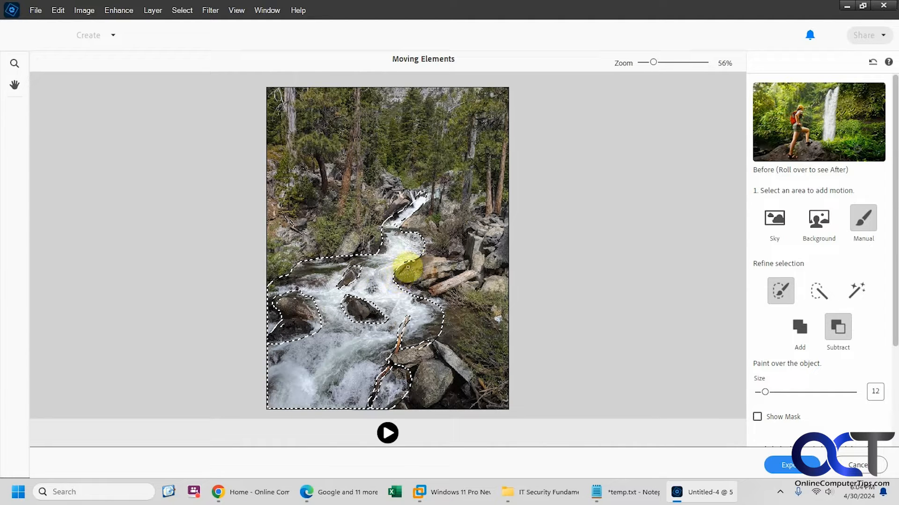
click(794, 328)
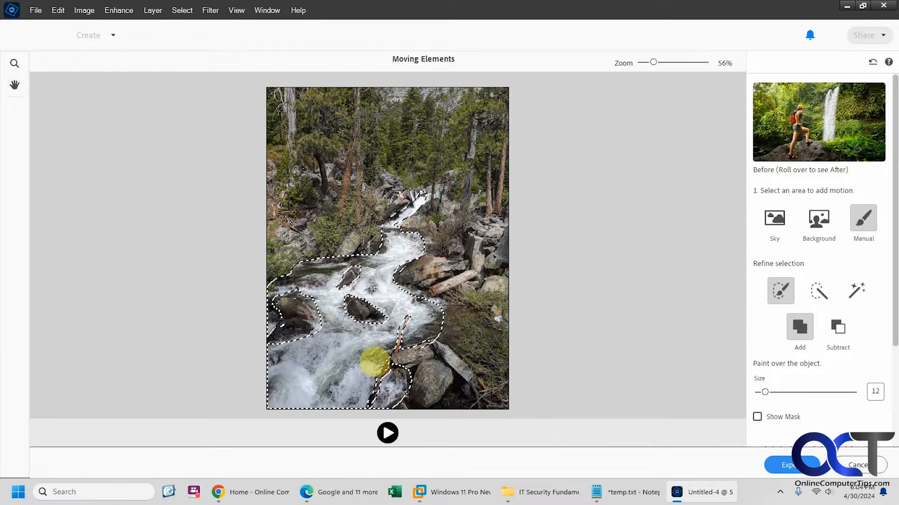
mouse_move(375, 361)
mouse_down()
mouse_move(393, 398)
mouse_move(430, 404)
mouse_move(412, 386)
mouse_up()
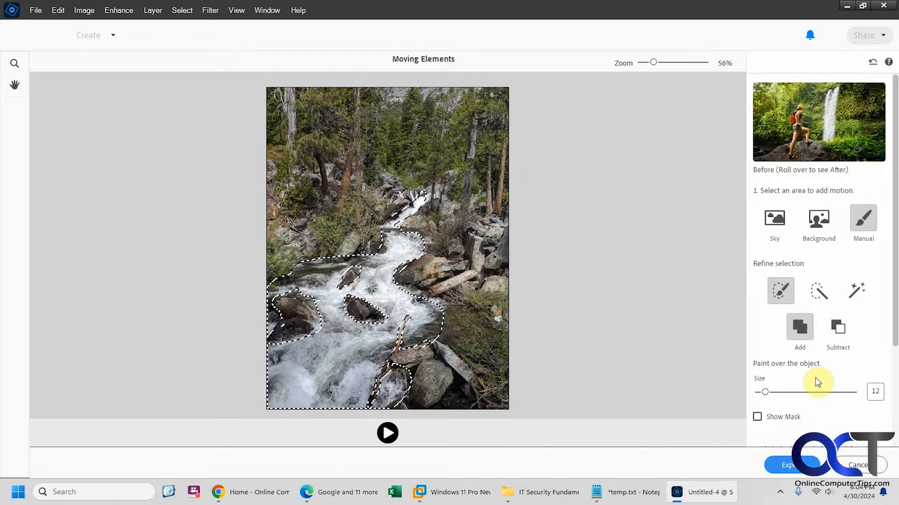
Draw a motion direction arrow from the top of the waterfall diagonally down to the foreground water, and preview the animation
scroll(895, 359, down, 2)
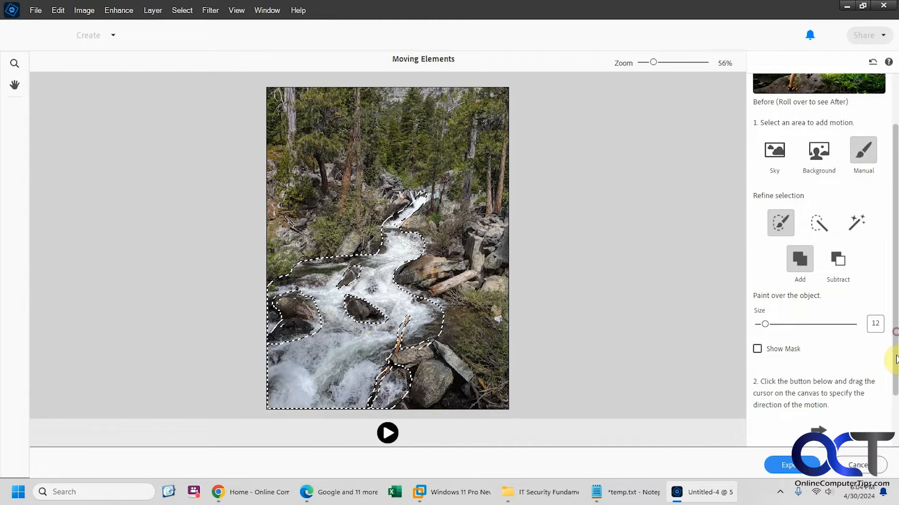
scroll(895, 360, down, 1)
click(818, 401)
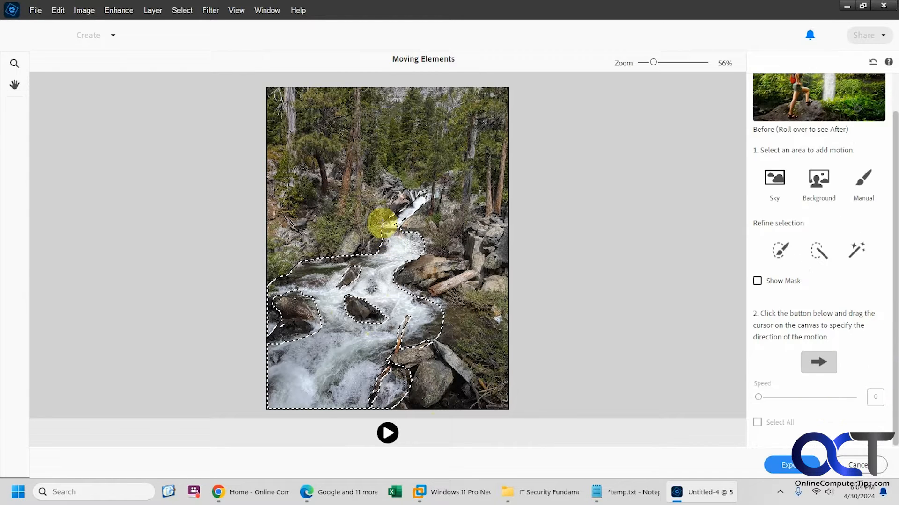
drag(424, 196, 311, 367)
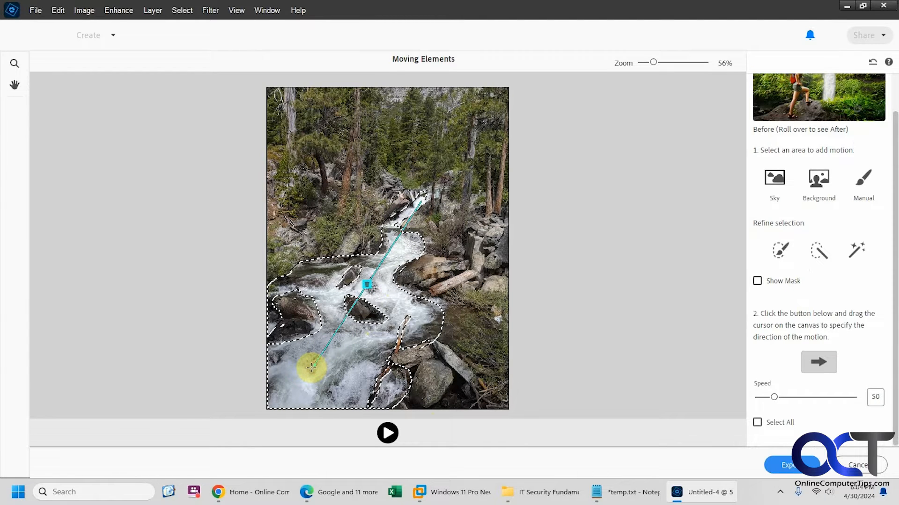
click(387, 432)
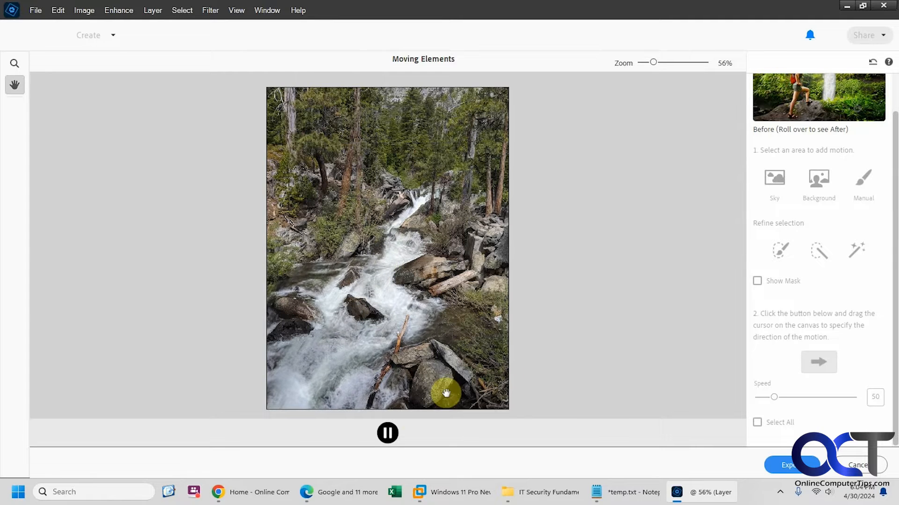
click(387, 433)
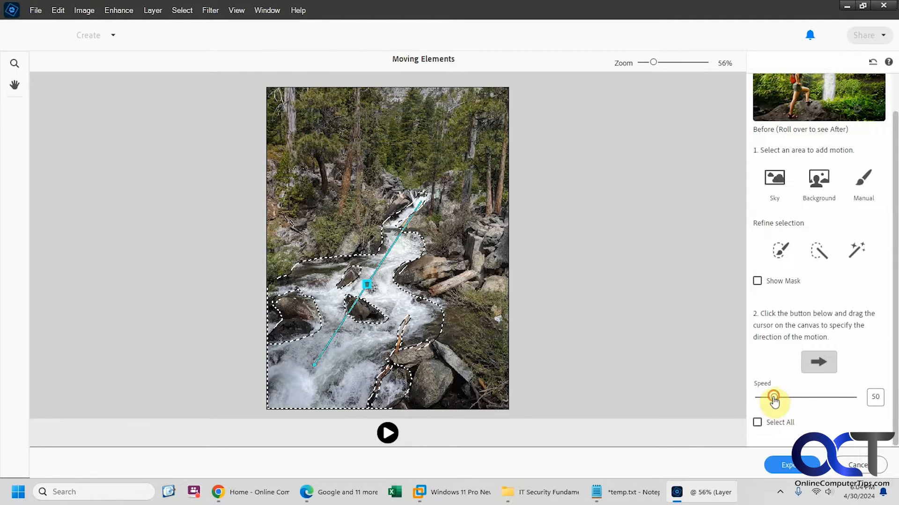
Set the motion speed to 134 and preview the animation
drag(773, 397, 841, 398)
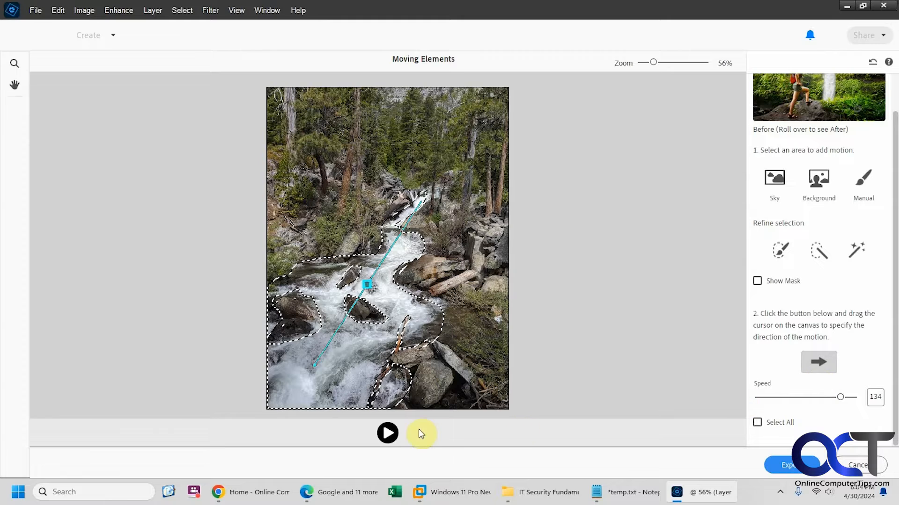
click(387, 433)
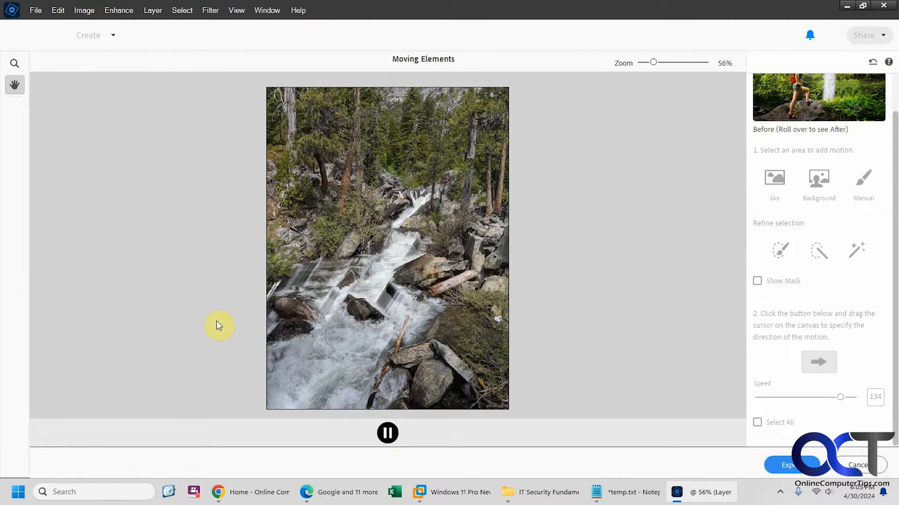
click(388, 433)
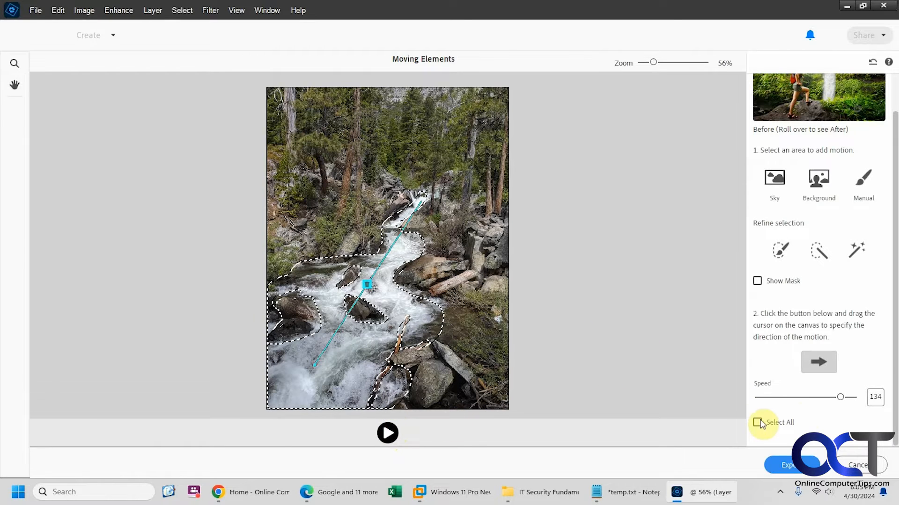
Set the motion speed to 56 and preview the water animation
drag(840, 397, 784, 401)
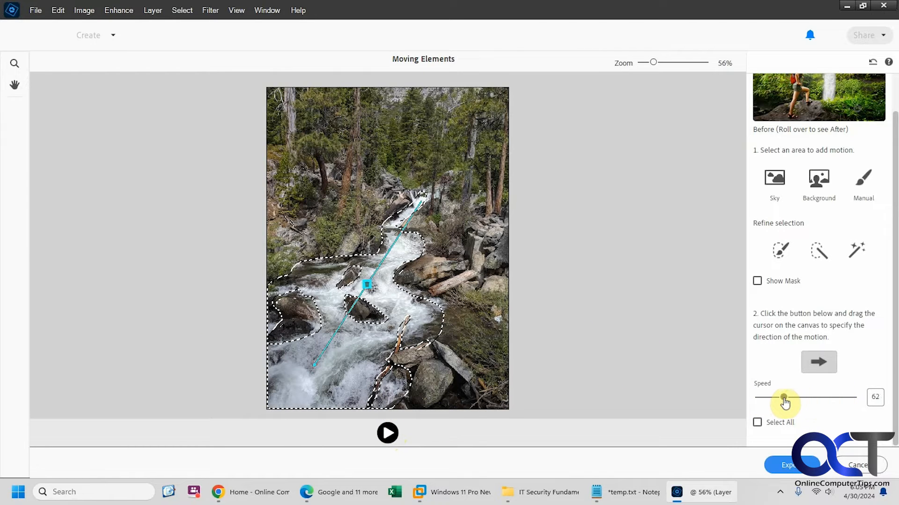
click(388, 433)
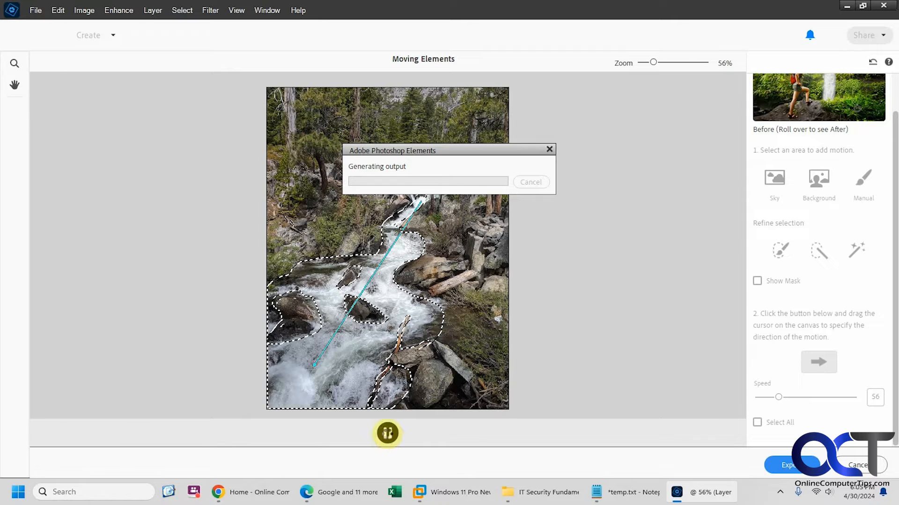
click(387, 434)
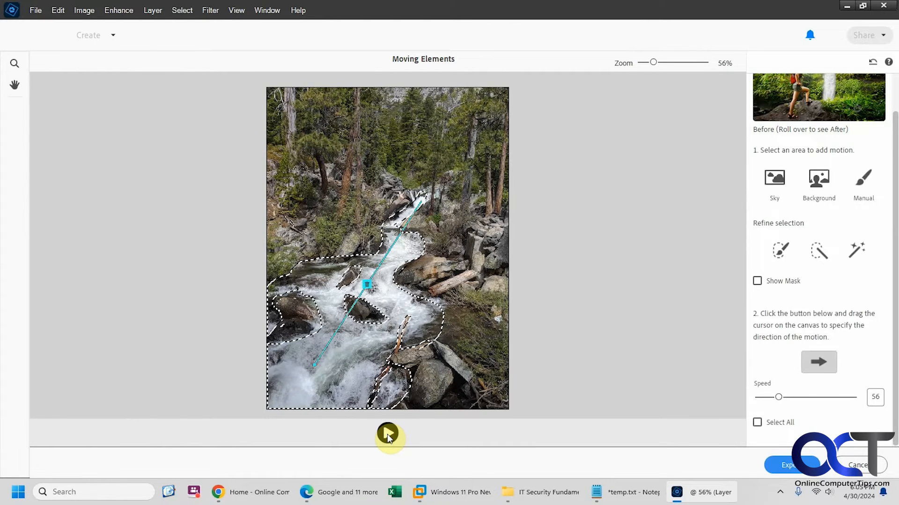
Export the animation as an MP4 named Waterfall in the Images folder on drive C
click(780, 466)
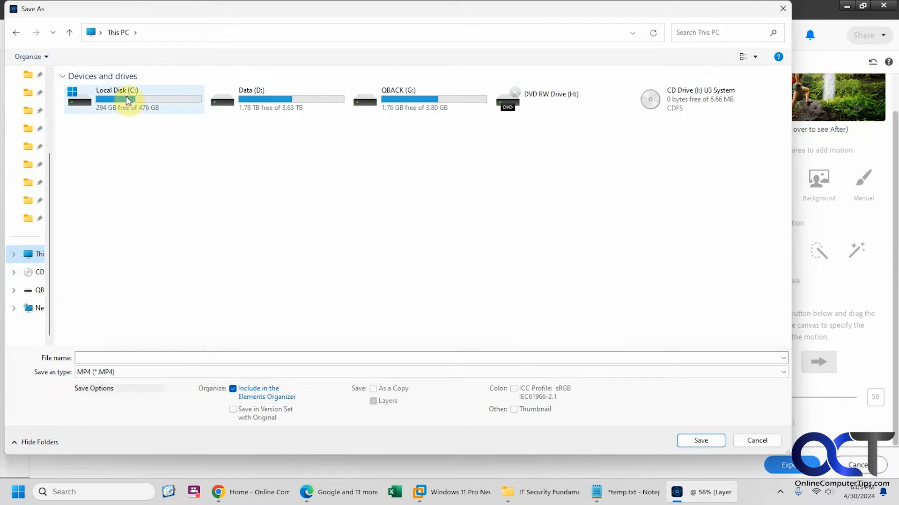
double_click(126, 97)
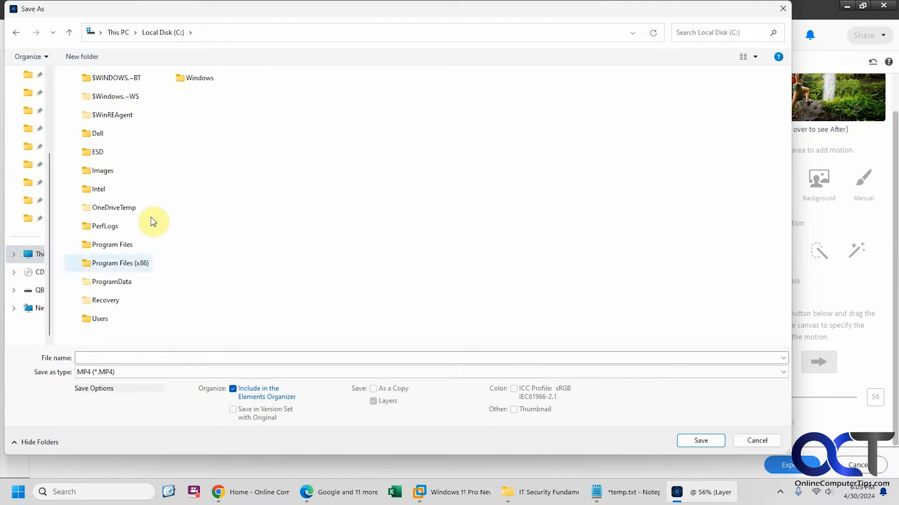
double_click(115, 171)
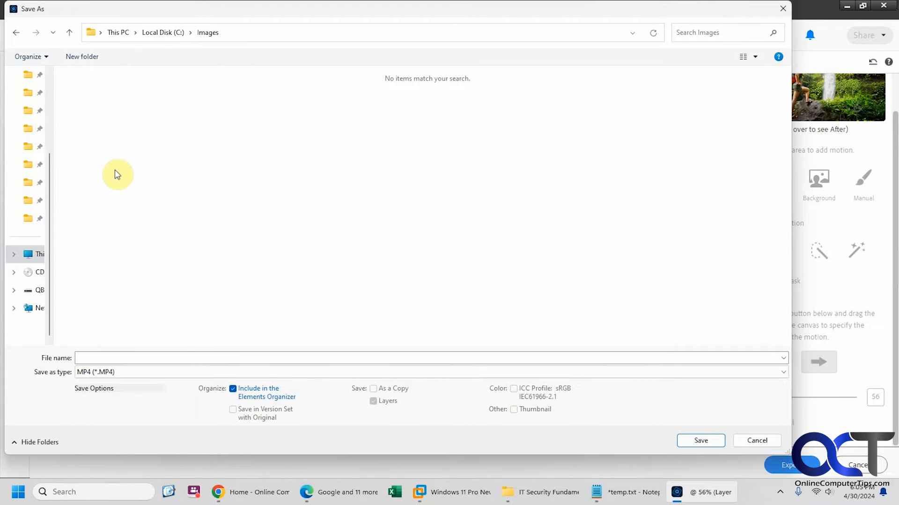
click(158, 354)
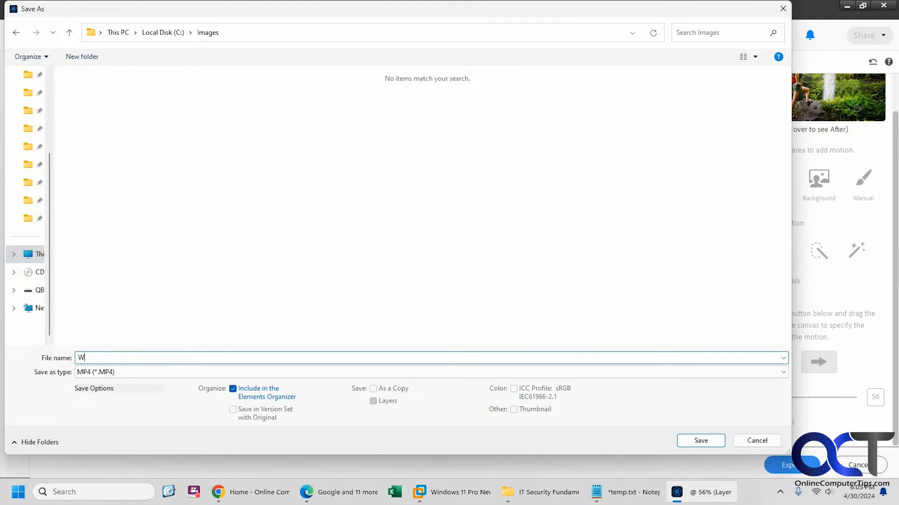
text(Waterfall)
key(Return)
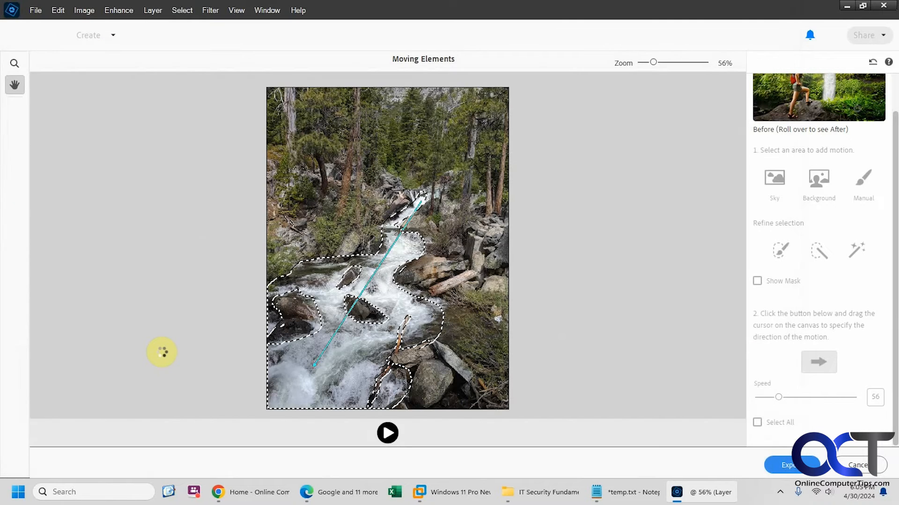
Open Waterfall.mp4 from C:\Images in File Explorer, play it maximized in Media Player, and switch back to Photoshop Elements
right_click(18, 492)
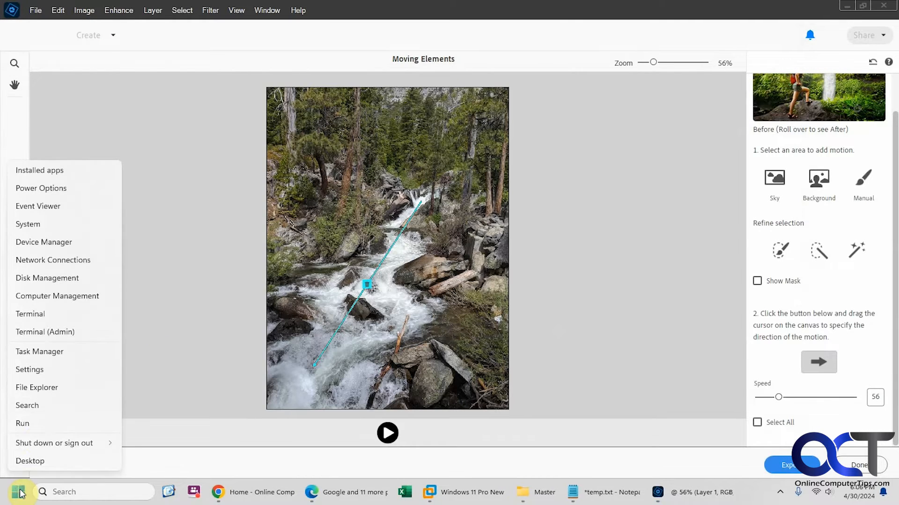
click(41, 389)
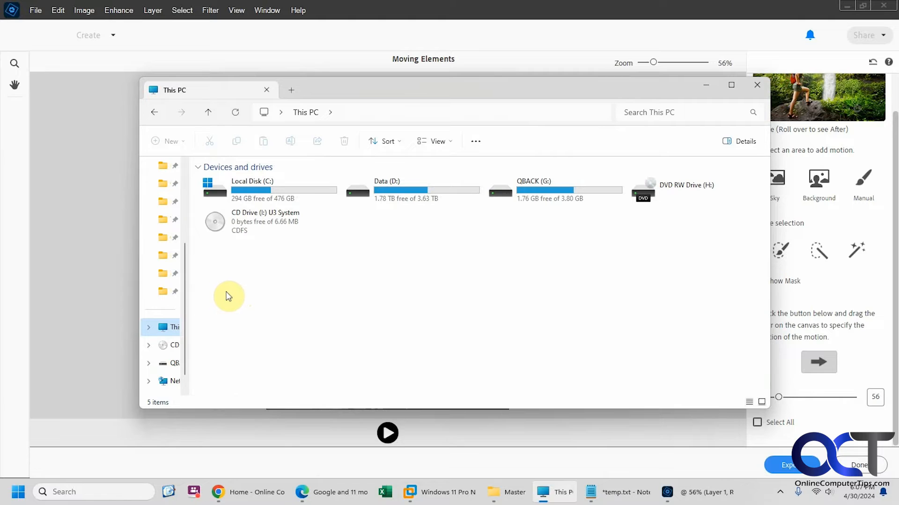
double_click(294, 199)
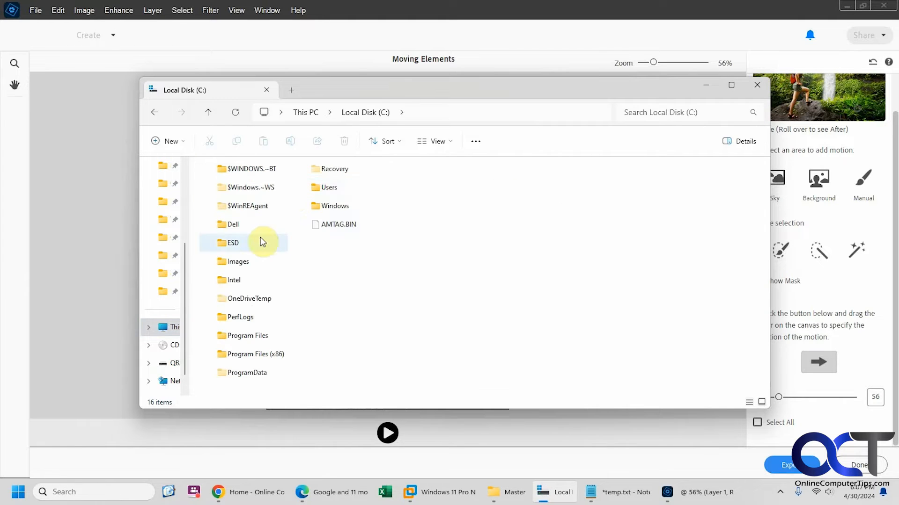
double_click(249, 262)
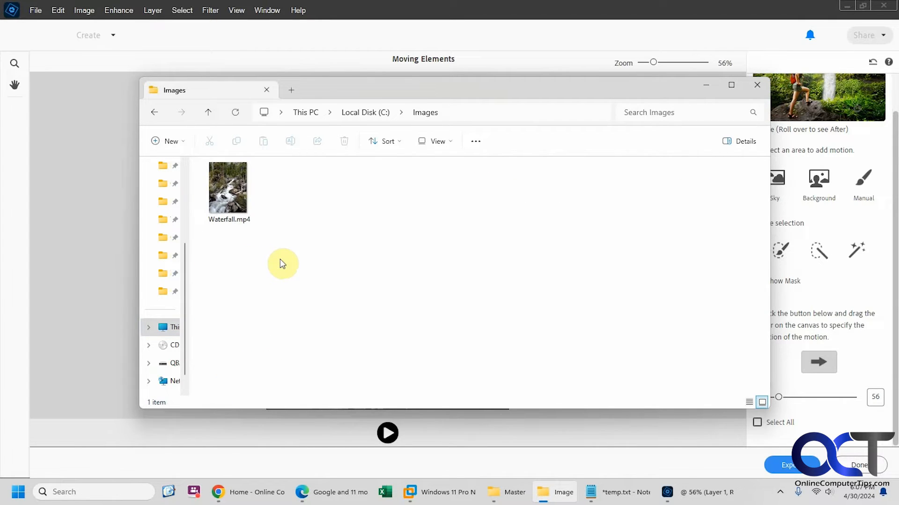
double_click(234, 210)
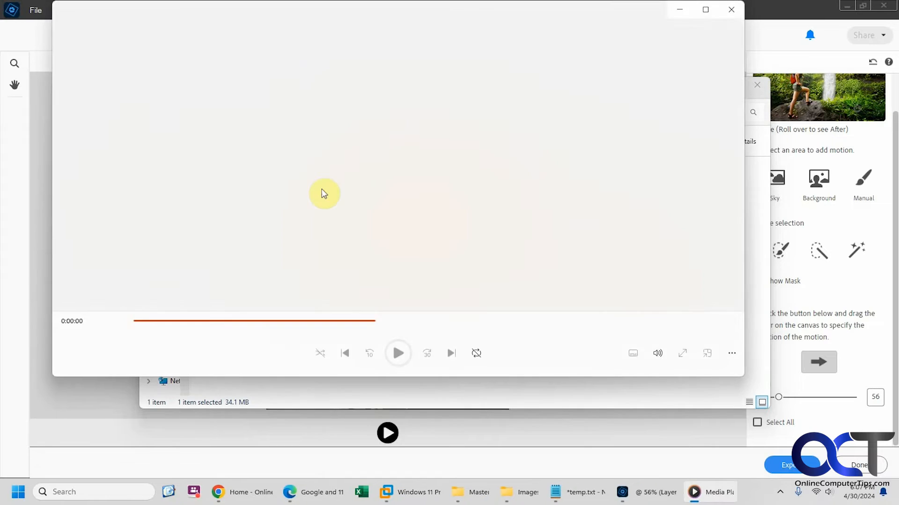
click(706, 10)
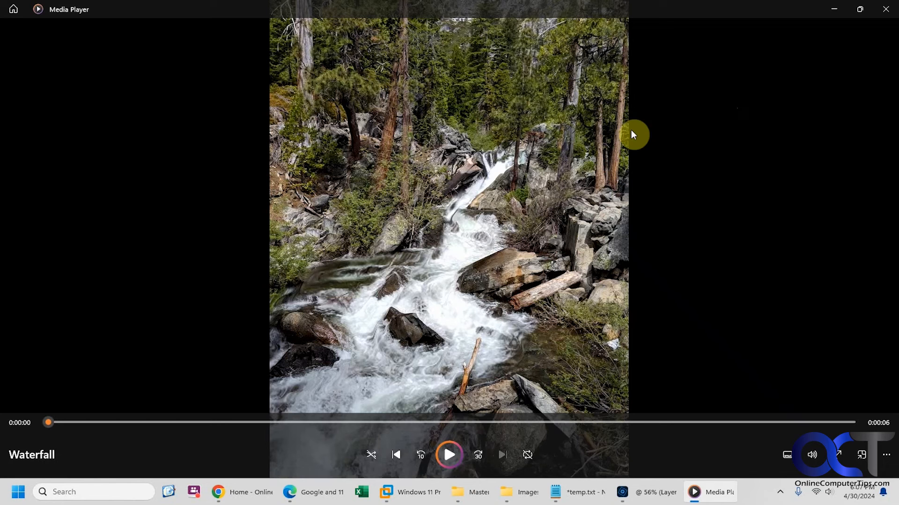
click(447, 455)
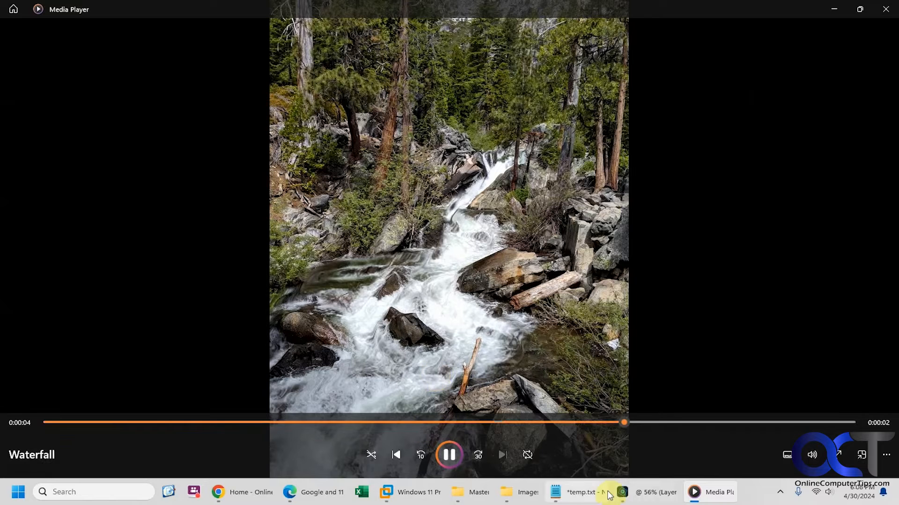
click(626, 494)
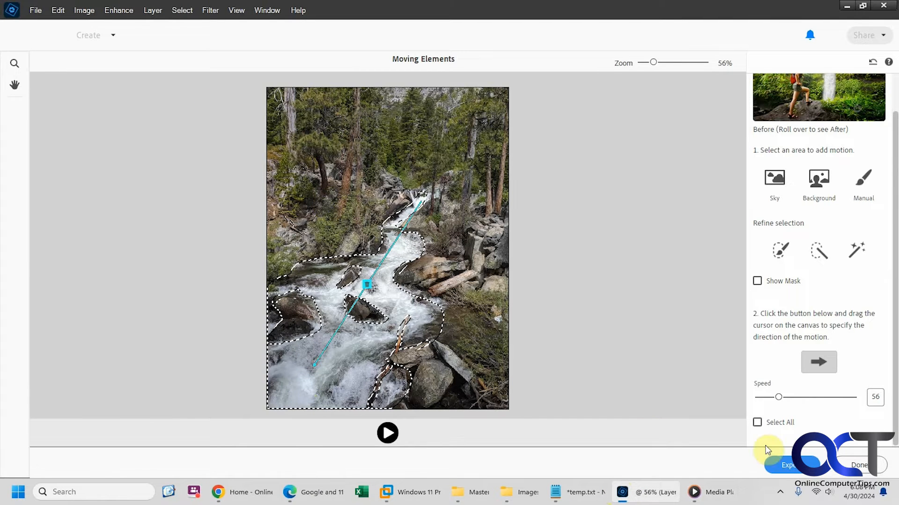
Finish Moving Elements on the waterfall photo, switch to Galbraith (2).JPG, and open Moving Elements for it
click(850, 465)
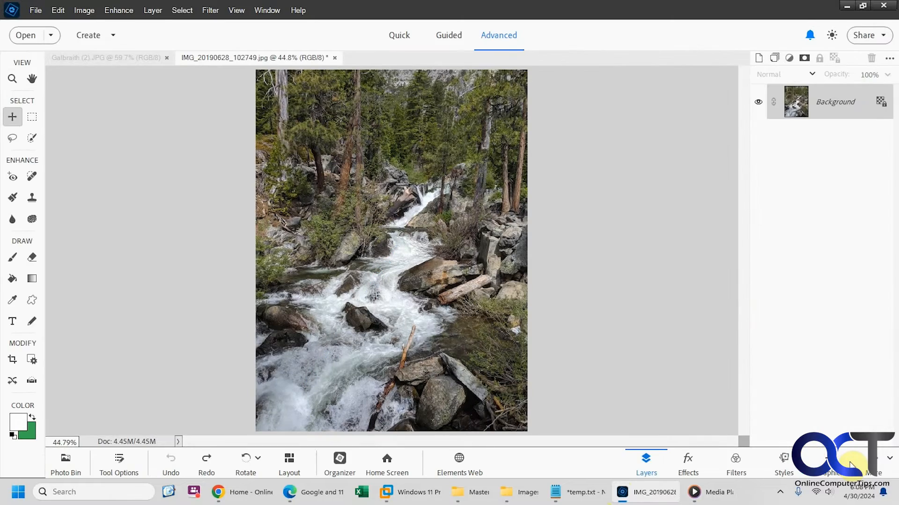
click(102, 59)
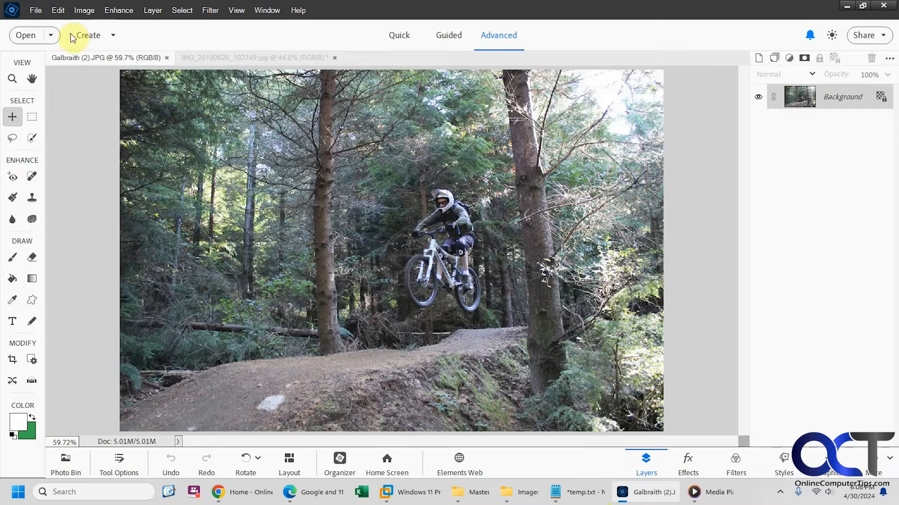
click(117, 11)
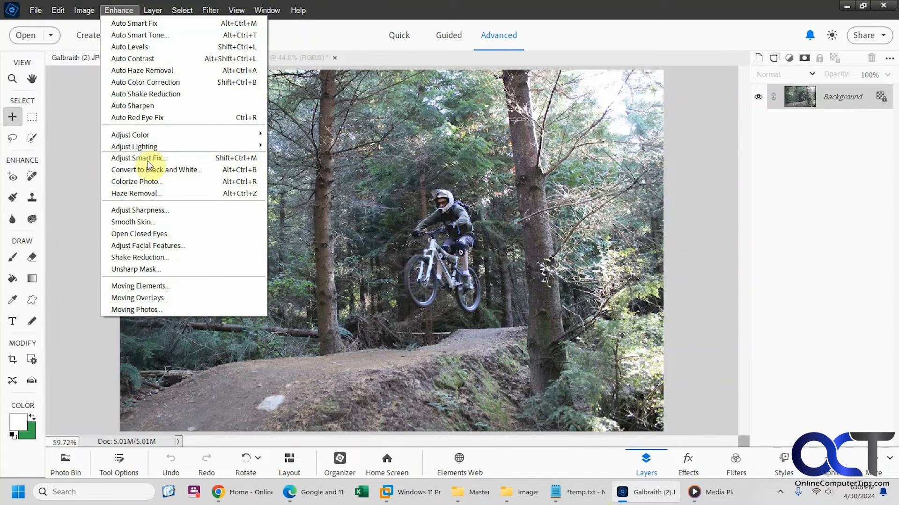
click(153, 285)
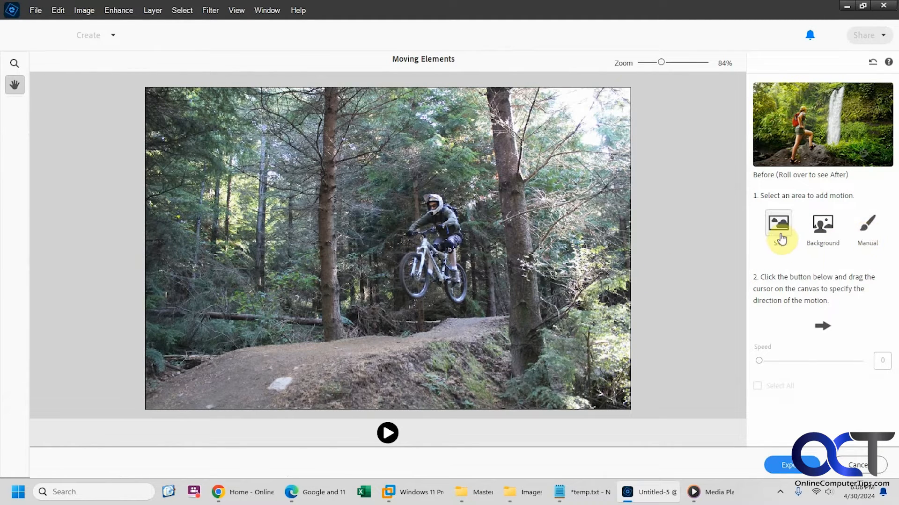
Set the background as the moving area, draw a motion arrow from the bike leftward and slightly up, and preview the animation
click(818, 230)
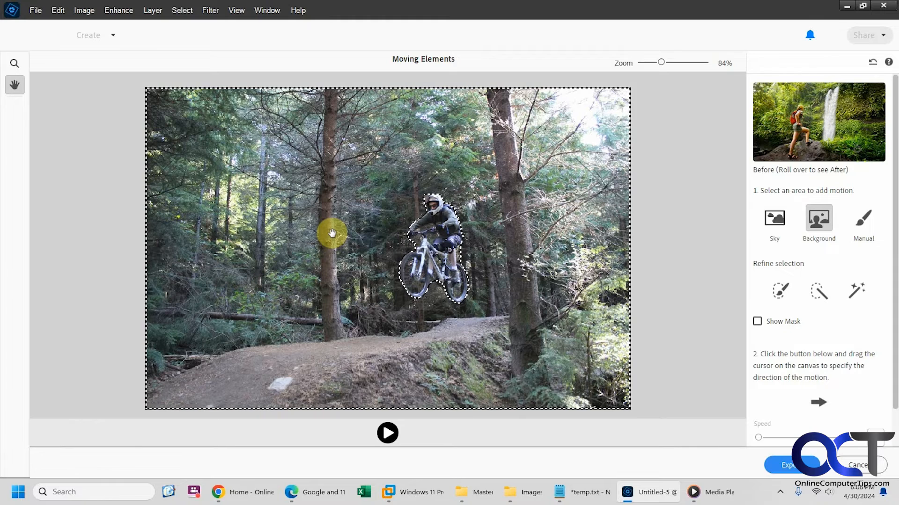
click(818, 401)
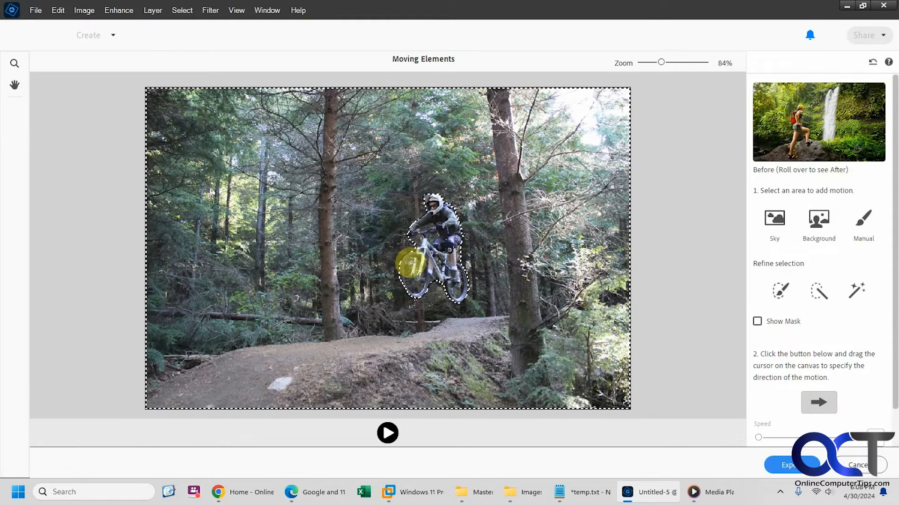
mouse_move(411, 263)
mouse_down()
mouse_move(417, 257)
mouse_move(236, 233)
mouse_up()
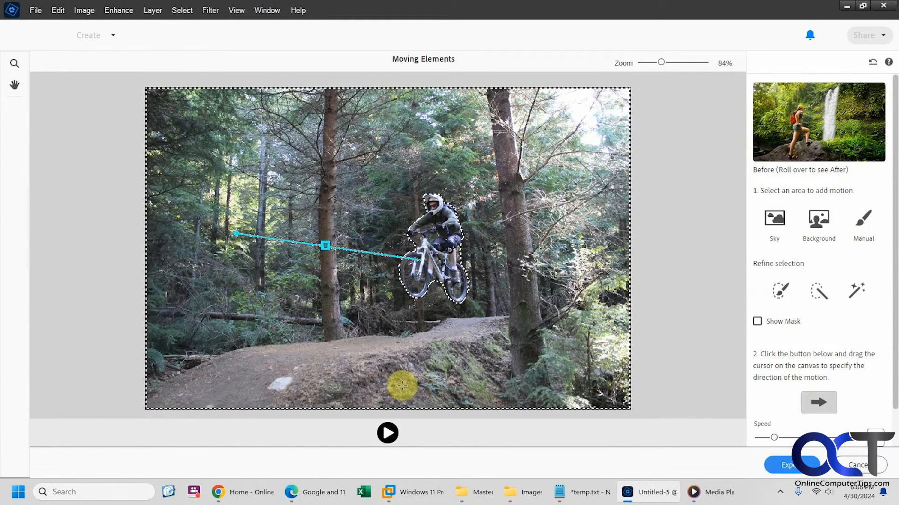
click(389, 431)
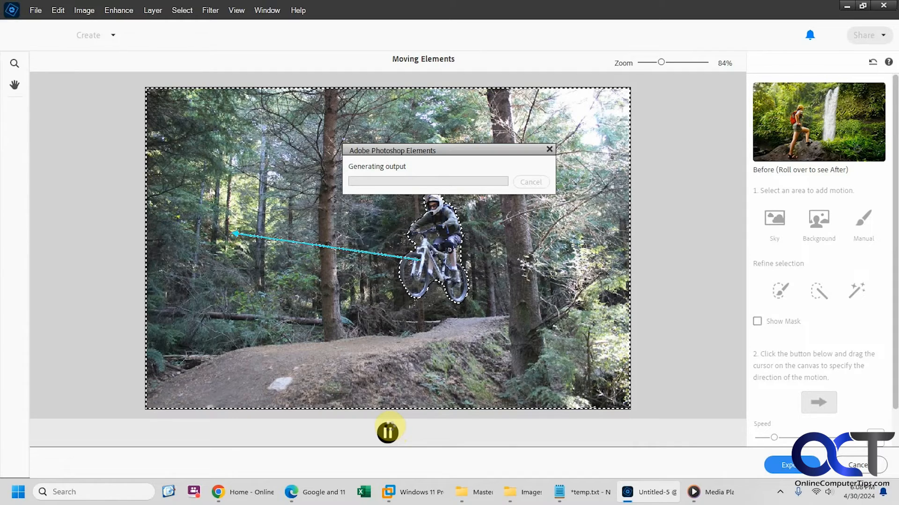
click(389, 432)
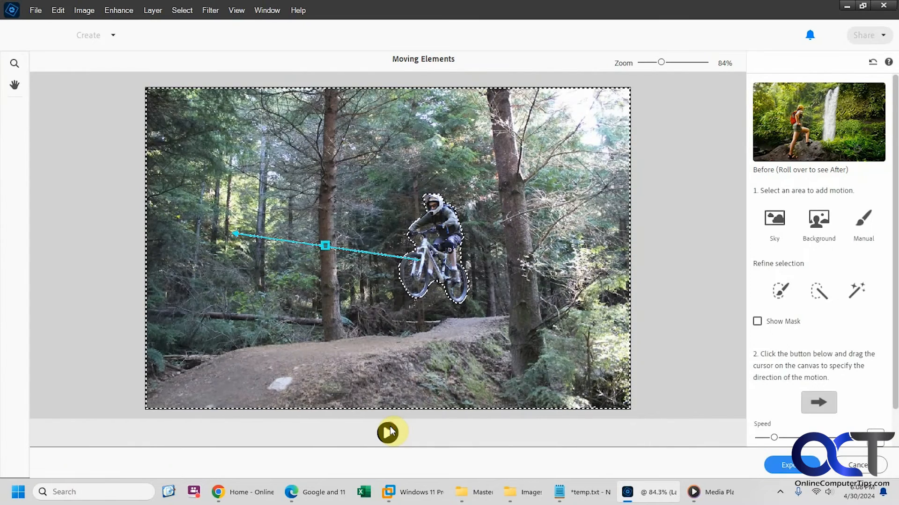
Add a second motion arrow from behind the rider up and to the right, and preview the animation
drag(482, 266, 548, 185)
click(387, 432)
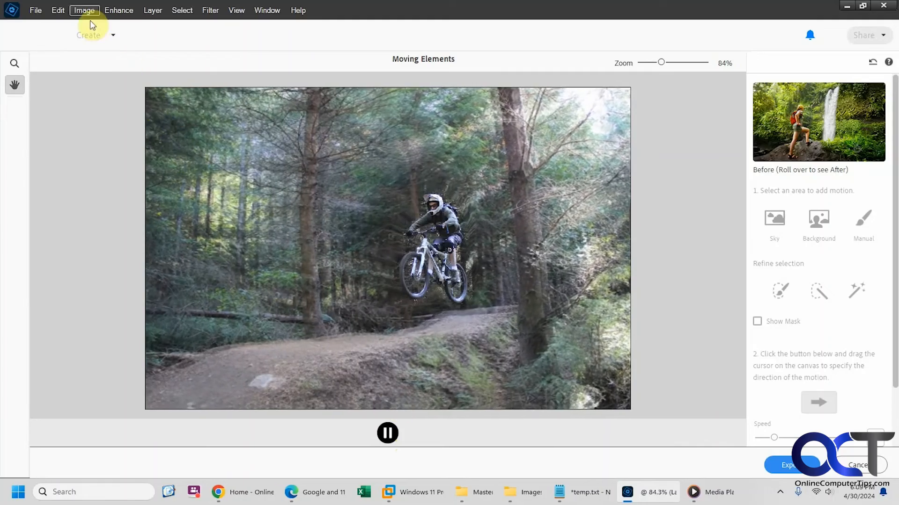
click(116, 10)
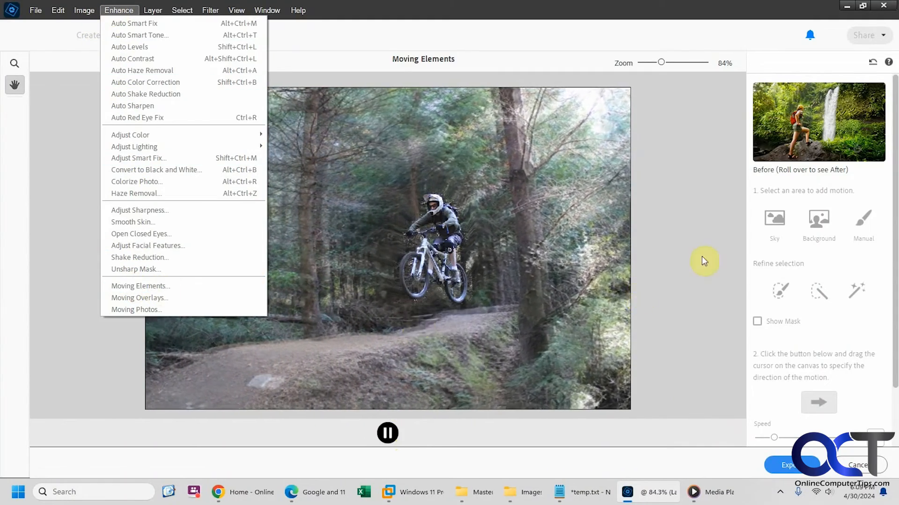
click(775, 248)
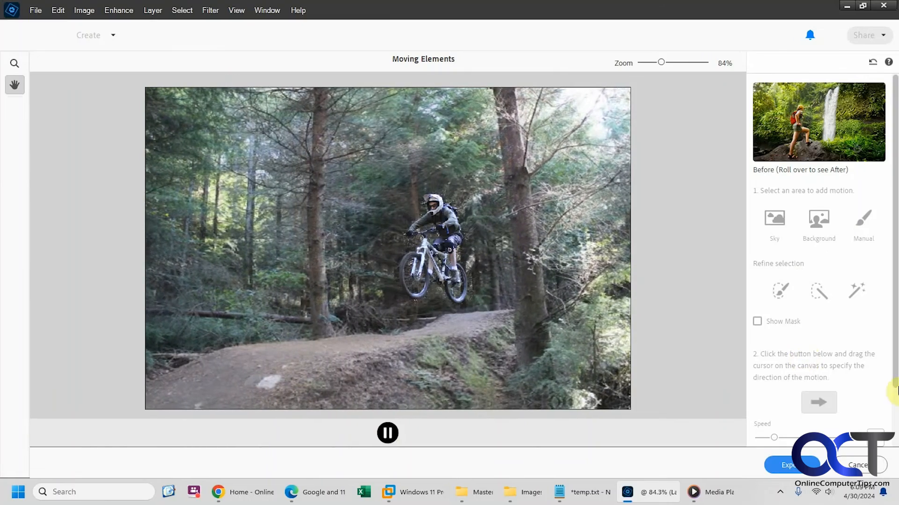
scroll(895, 392, down, 3)
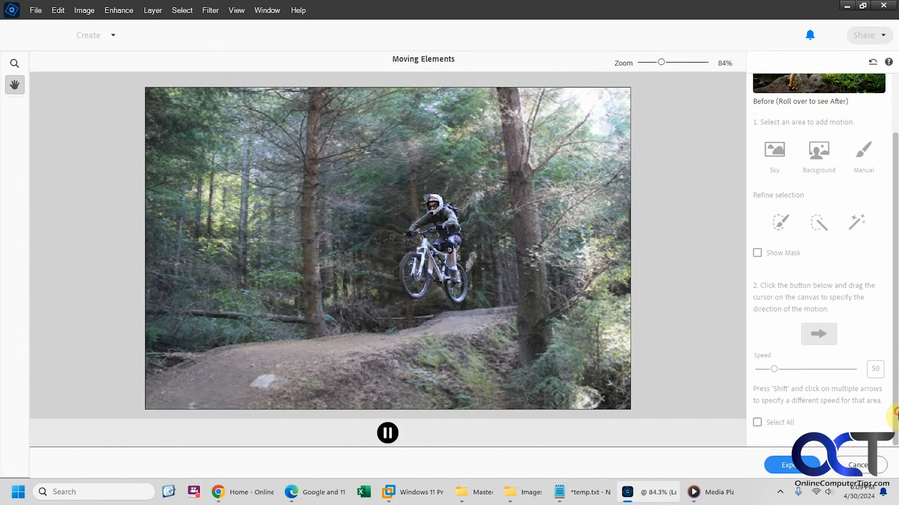